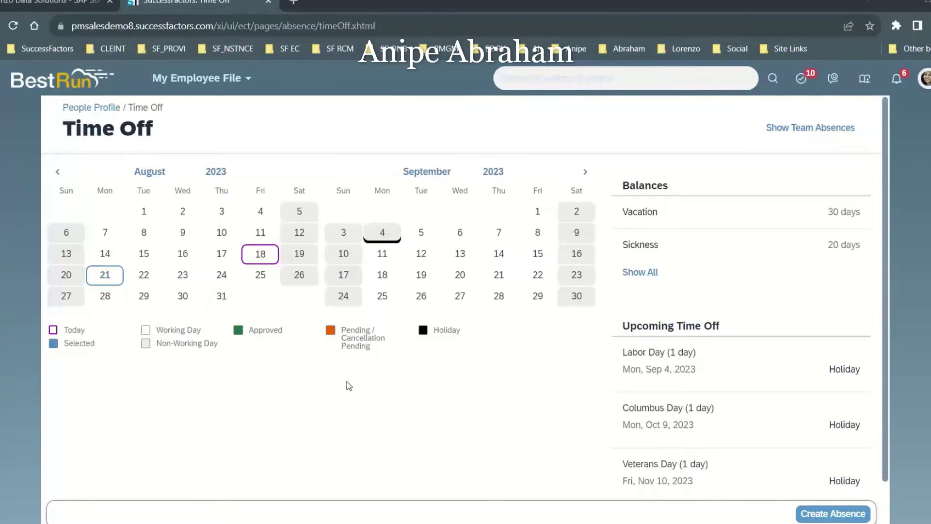
Return to the People Profile and proxy into the system as the VP Global People Operations in Atlanta.
triple_click(68, 112)
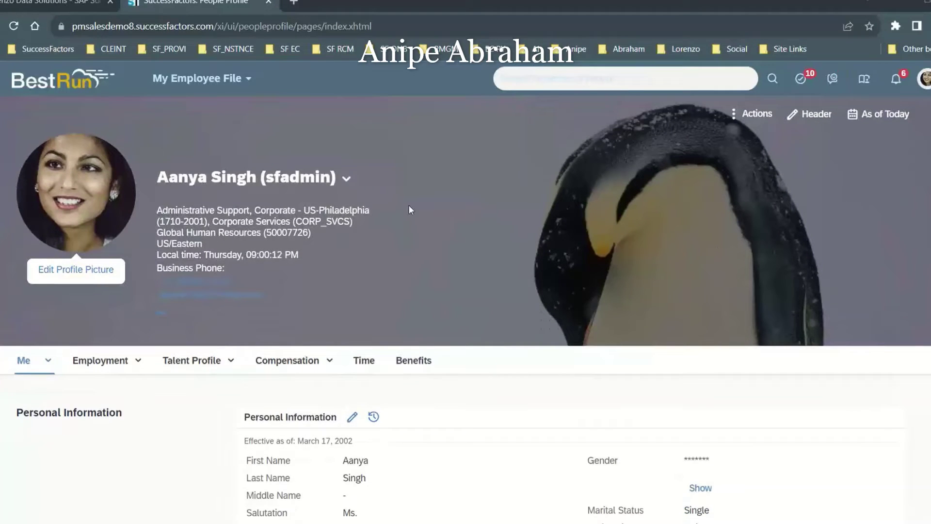
left_click(925, 79)
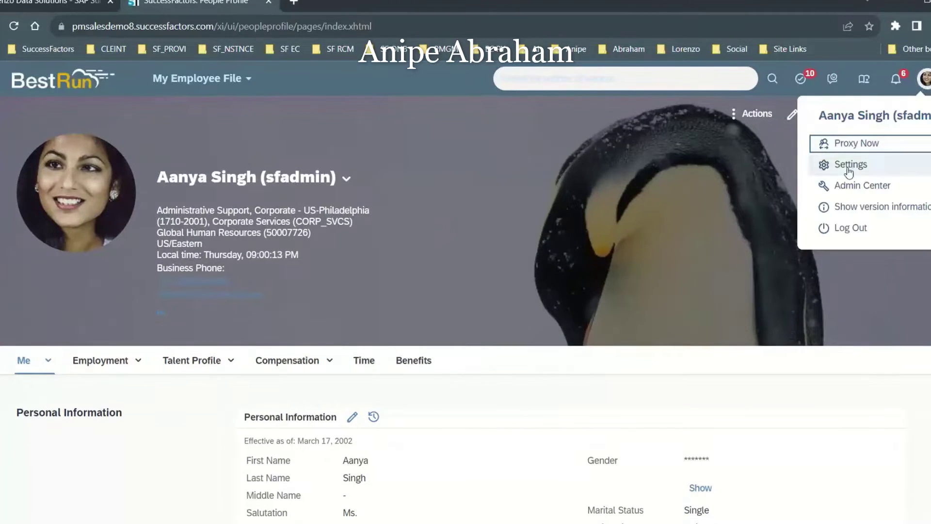
left_click(840, 145)
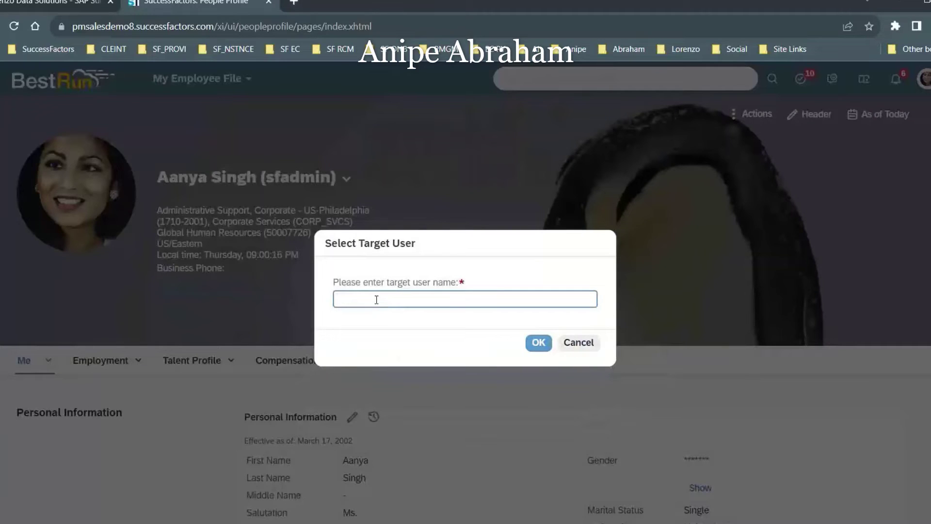
type("charl")
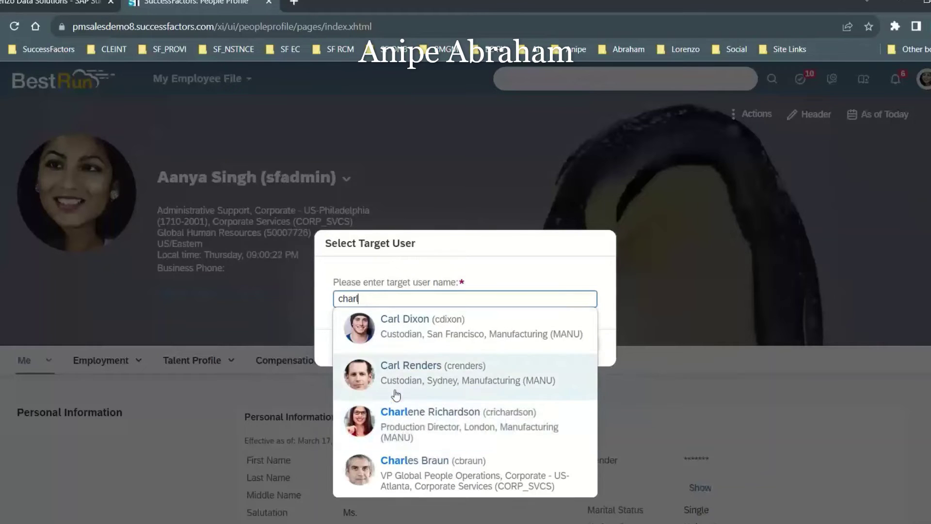
left_click(400, 472)
left_click(538, 343)
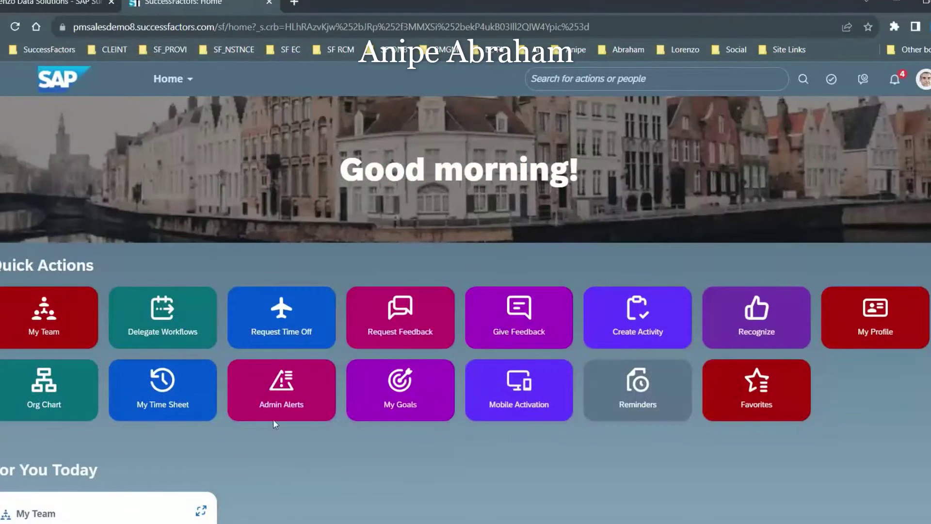
Open the proxied employee's own file and review the Time section with its time sheet and time off balances.
left_click(189, 79)
left_click(181, 458)
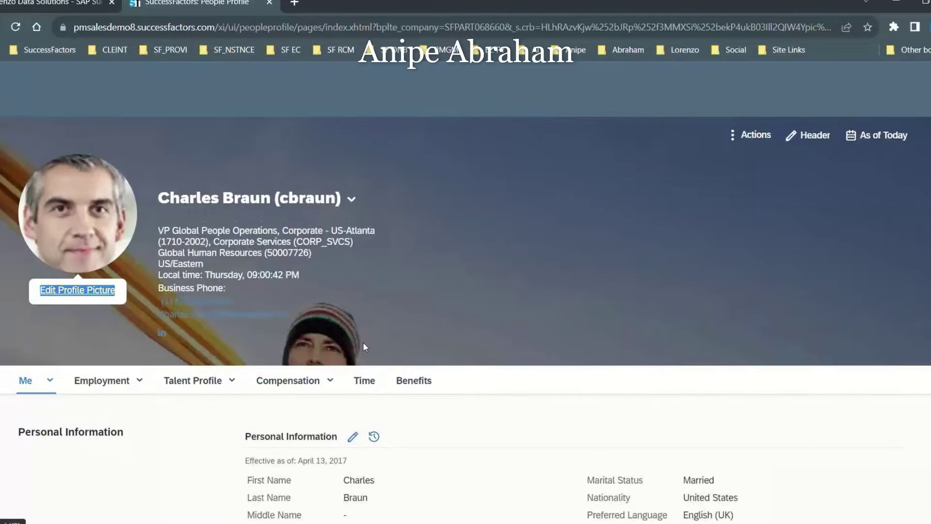
scroll(365, 374, "down", 2)
scroll(365, 371, "down", 5)
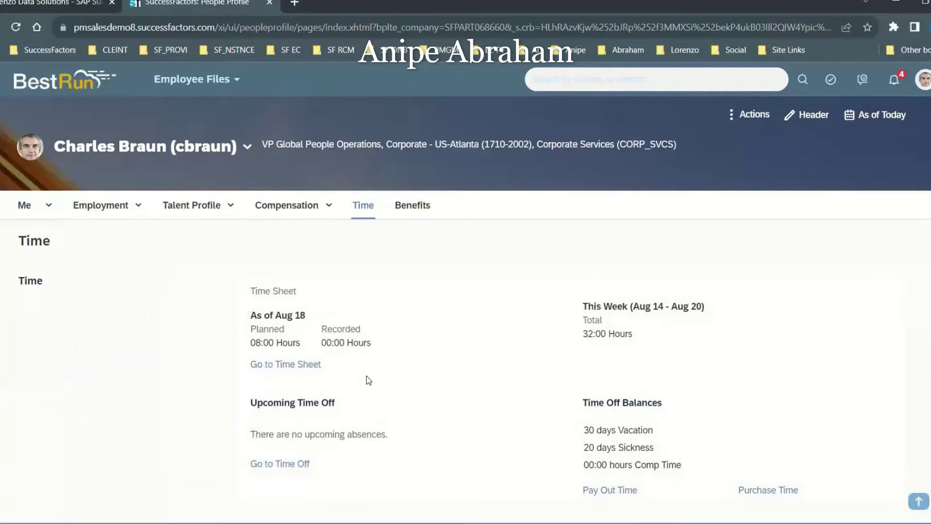
scroll(415, 416, "down", 4)
scroll(414, 416, "up", 6)
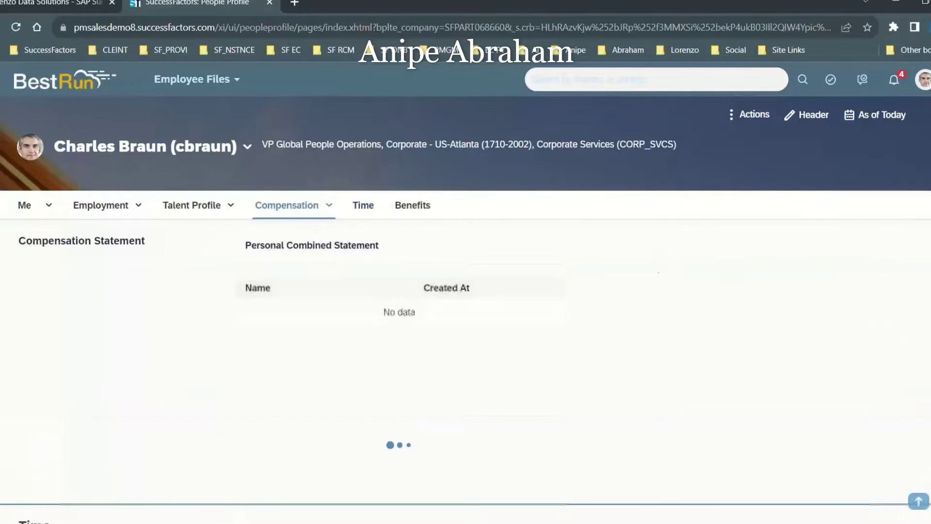
End the proxy session and open the administrator's own employee file.
left_click(922, 79)
left_click(652, 146)
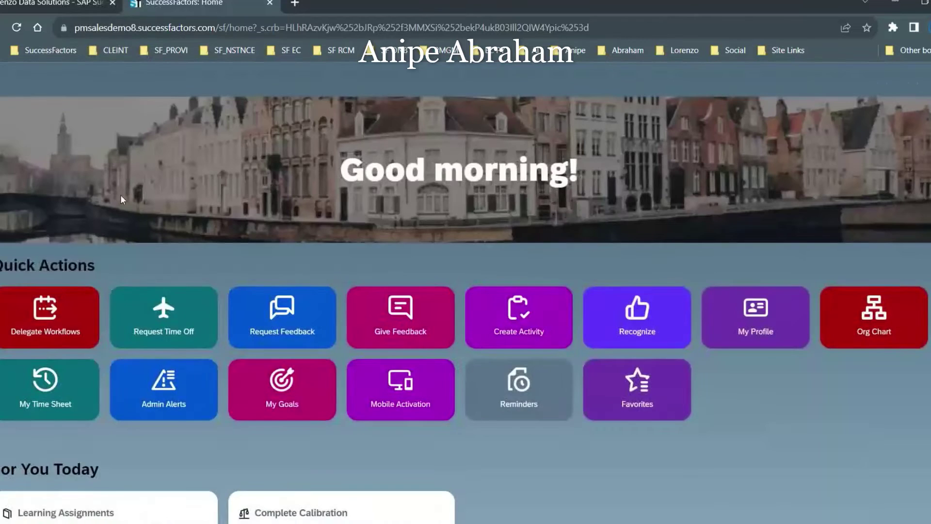
left_click(180, 81)
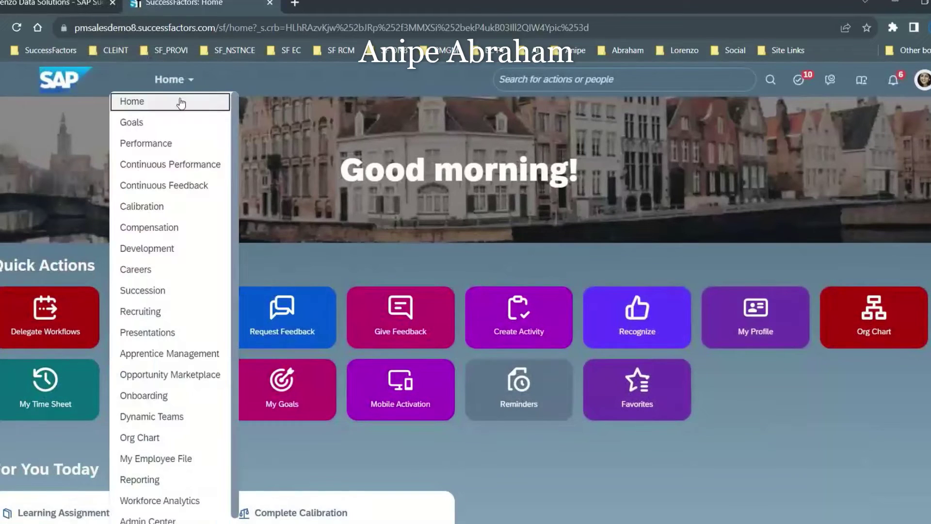
left_click(183, 458)
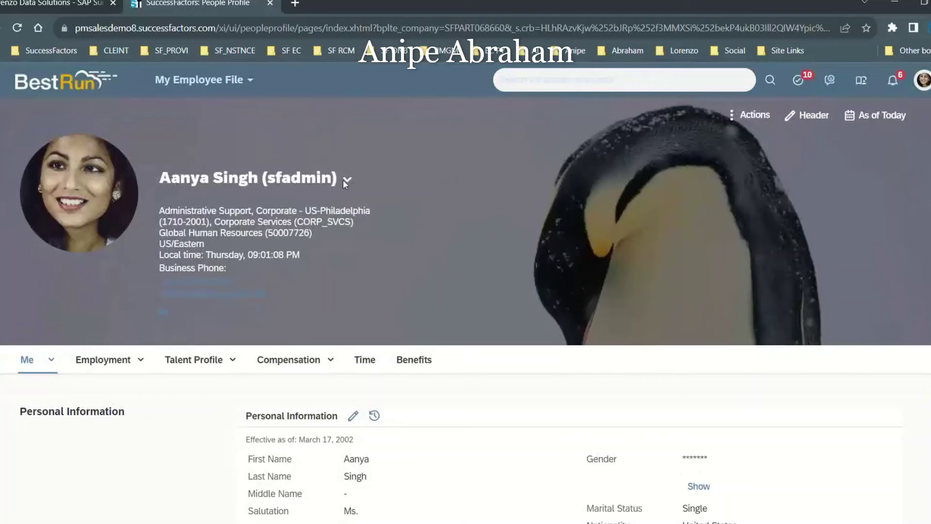
Switch to the manager's profile and open Administer Time from its upcoming time off section.
left_click(346, 178)
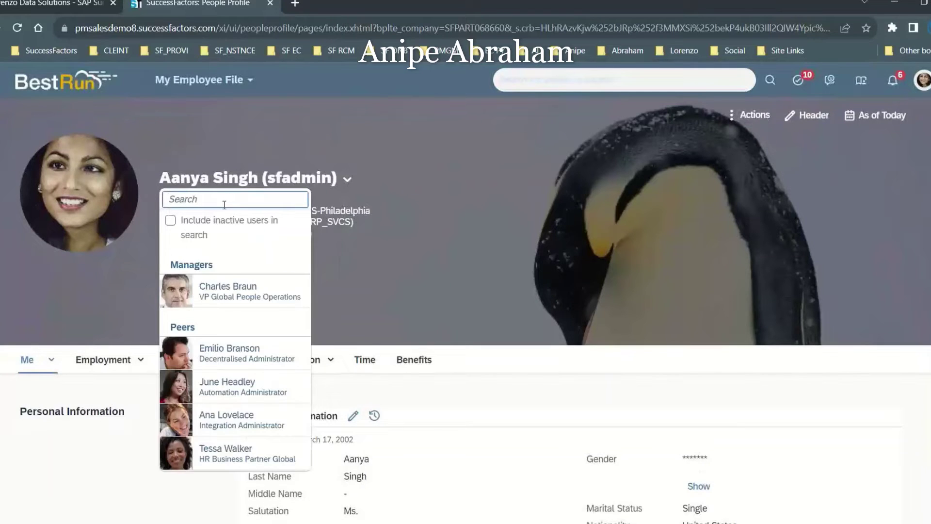
left_click(227, 299)
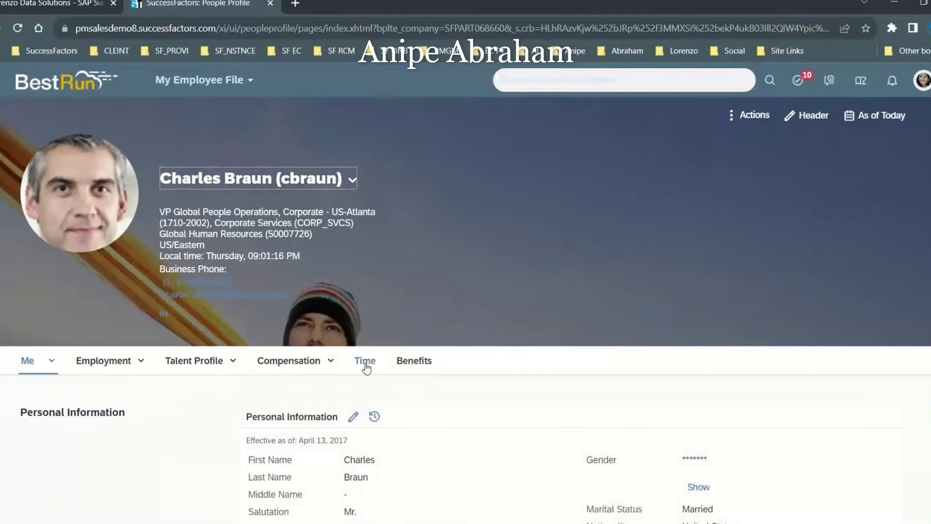
scroll(385, 377, "down", 10)
scroll(397, 390, "down", 5)
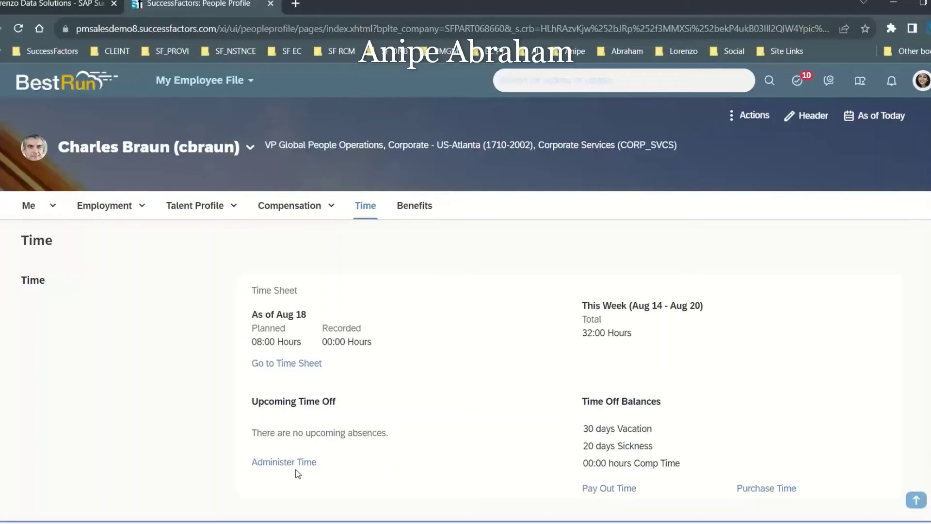
scroll(345, 459, "down", 3)
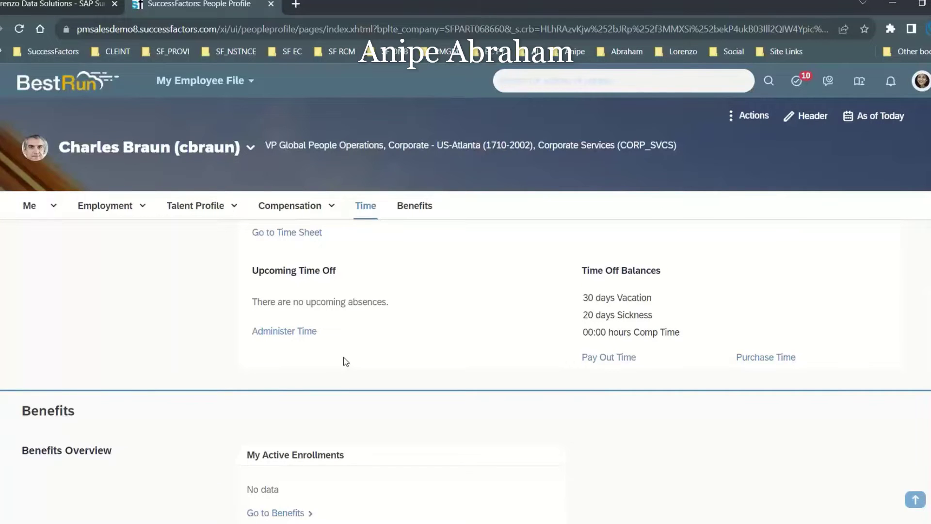
left_click(283, 331)
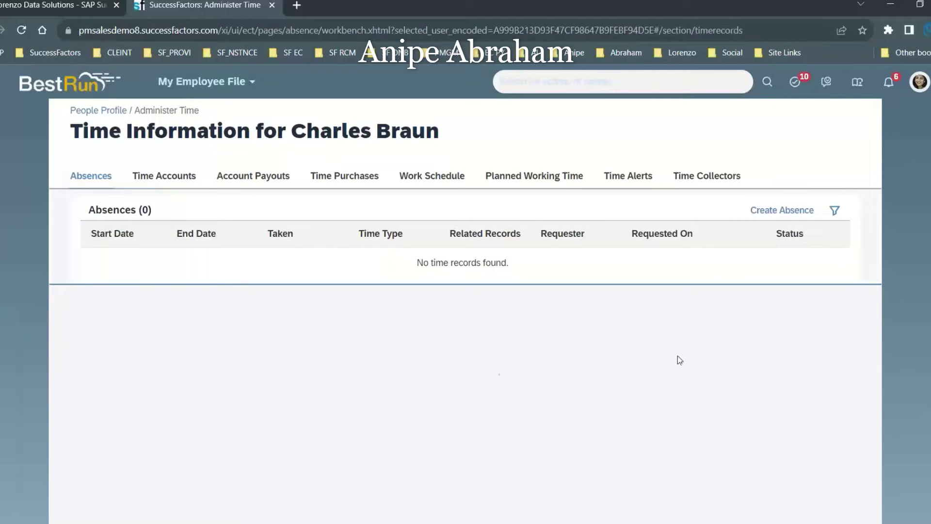
Examine the fields for creating a vacation absence and close the form without submitting it.
left_click(780, 212)
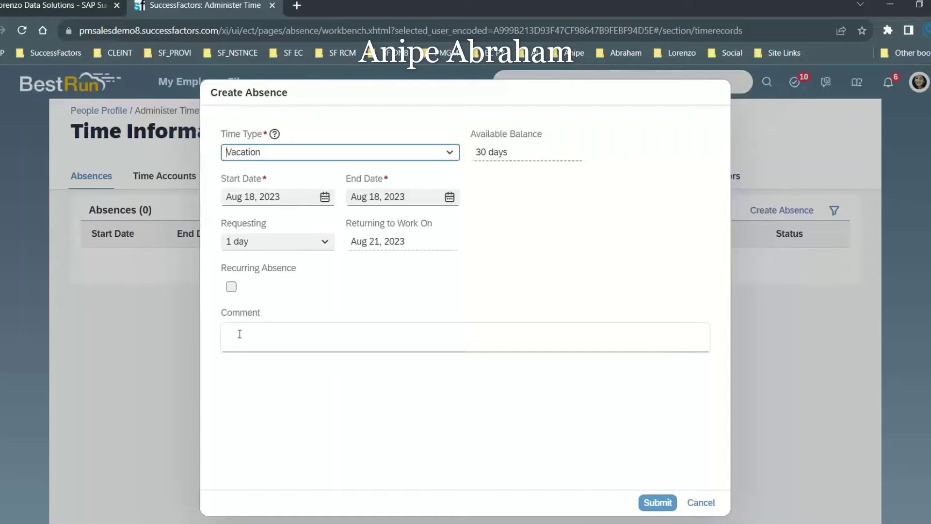
left_click(240, 334)
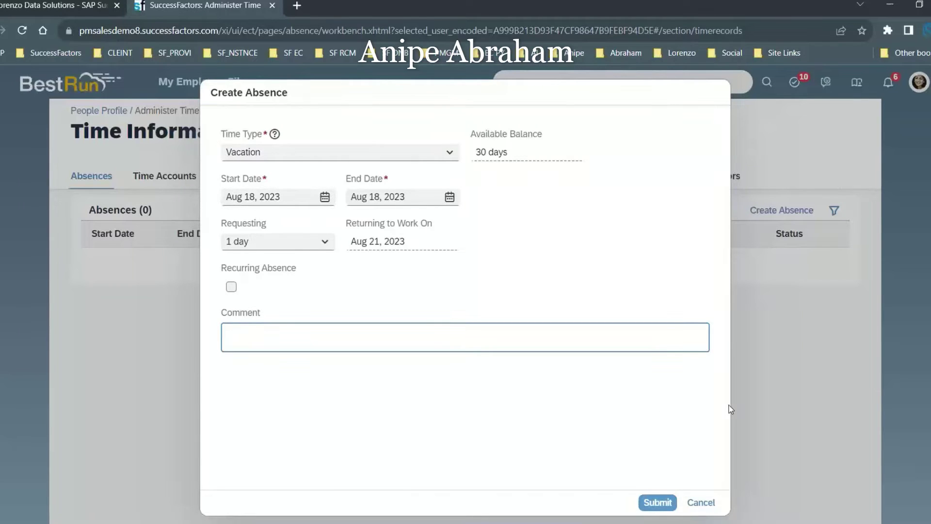
left_click(700, 502)
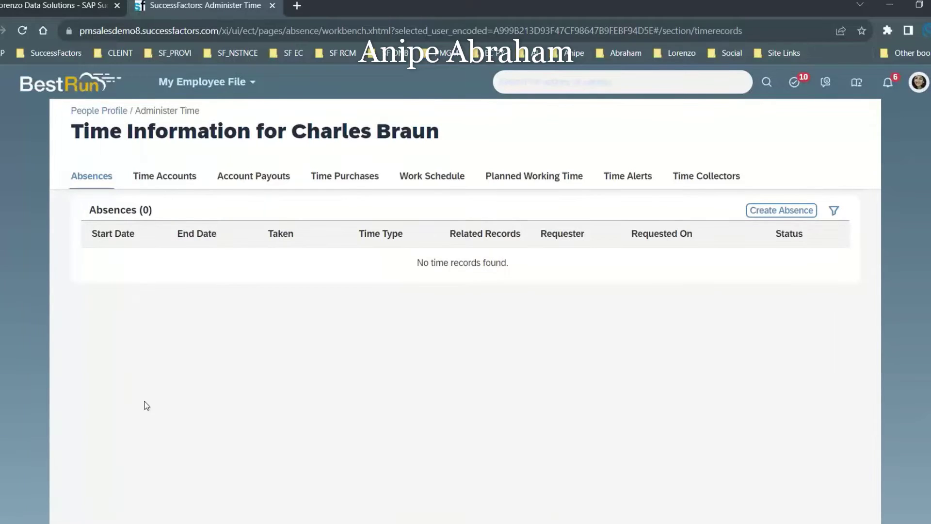
Open the employee's time accounts and review the past accruals overview of Vacation 2023.
left_click(157, 177)
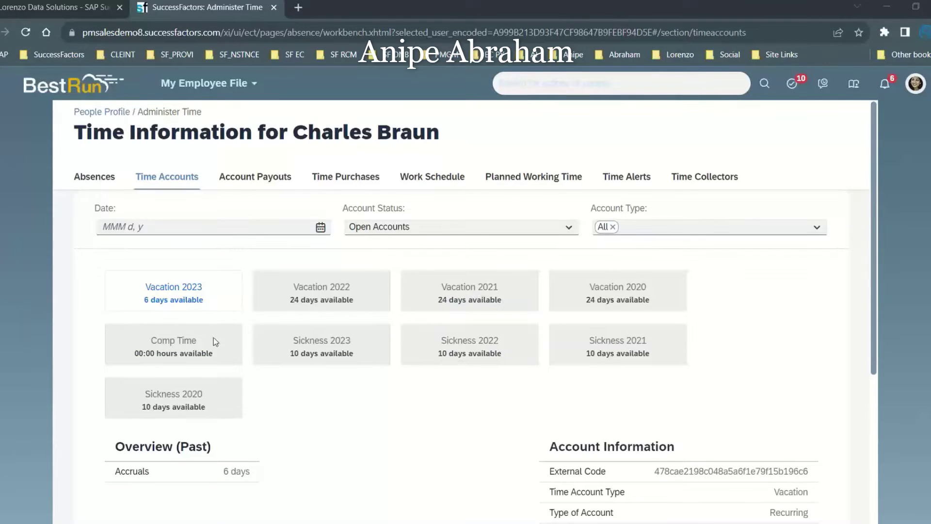
scroll(290, 346, "down", 4)
scroll(290, 346, "up", 4)
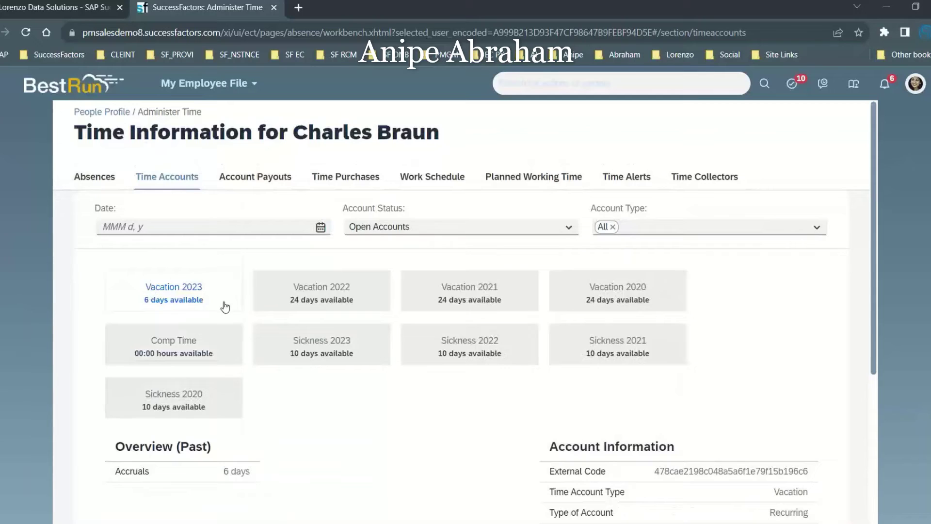
scroll(513, 444, "down", 3)
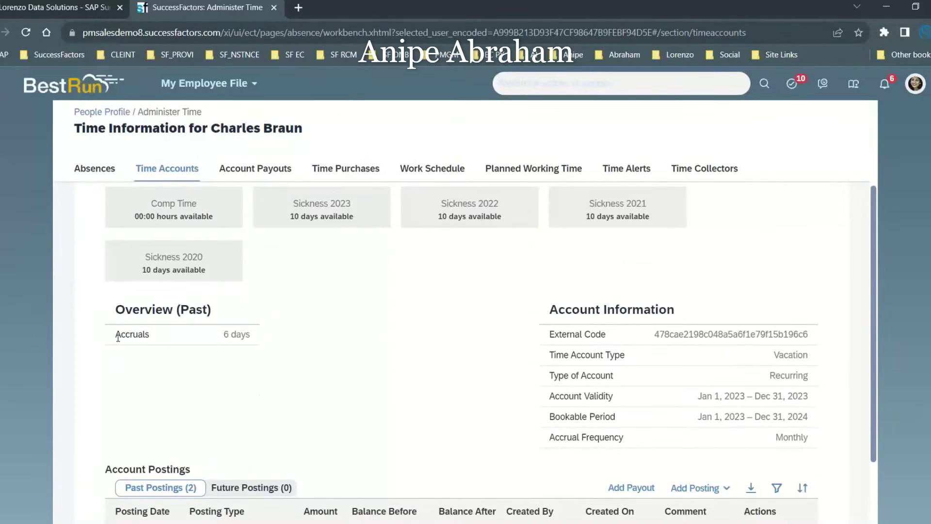
double_click(118, 337)
left_click_drag(116, 310, 188, 314)
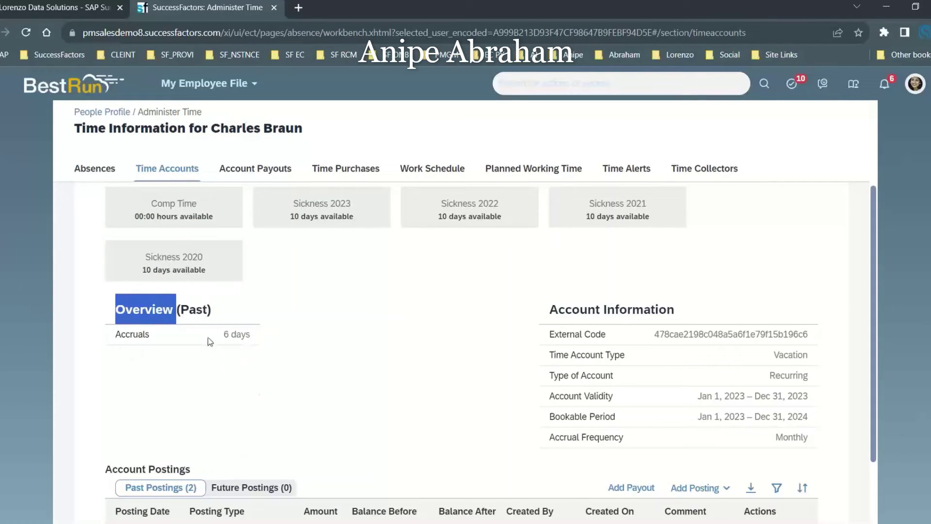
Examine the Vacation 2023 account information, including time account type, type of account, validity, bookable period and accrual frequency.
left_click_drag(559, 309, 664, 310)
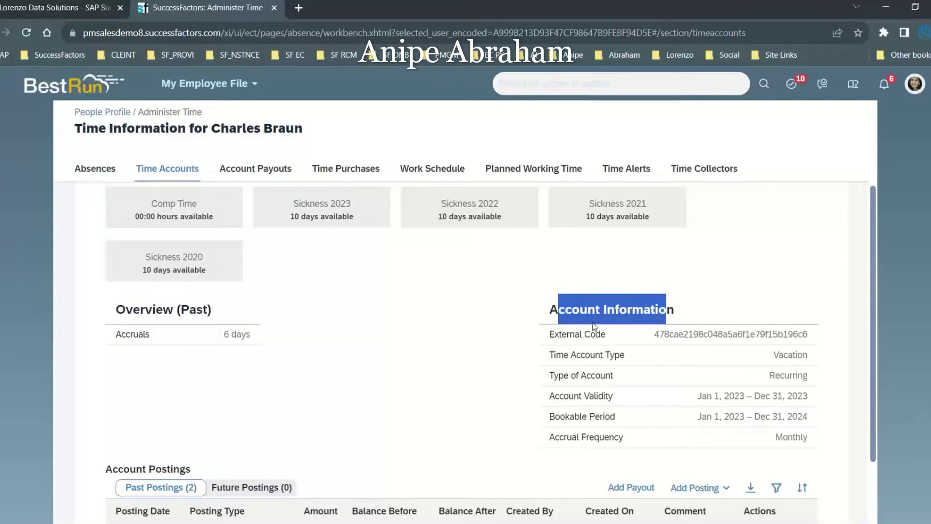
left_click_drag(556, 354, 642, 351)
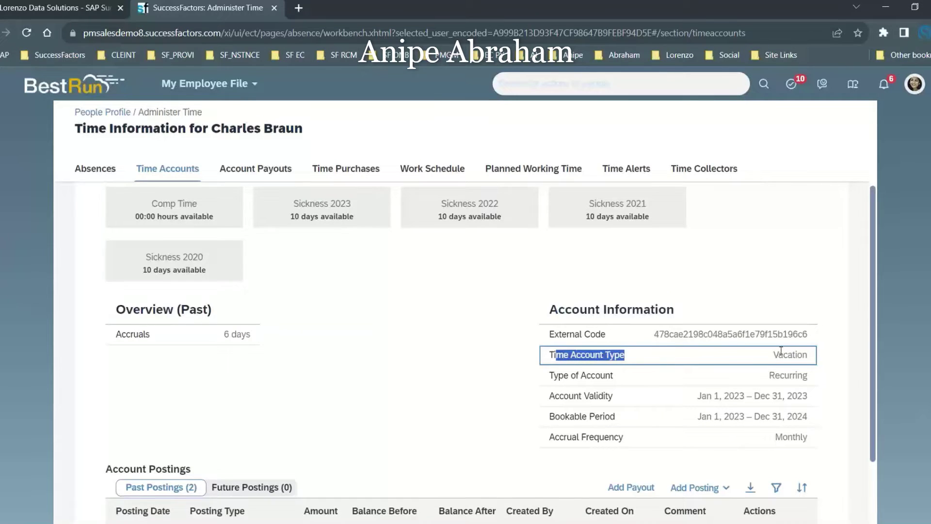
left_click_drag(779, 356, 803, 354)
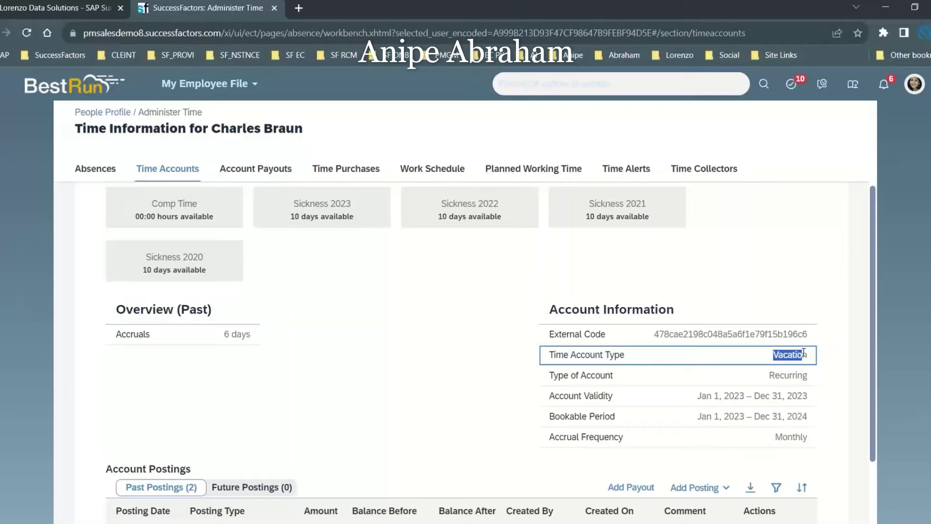
left_click_drag(550, 376, 583, 374)
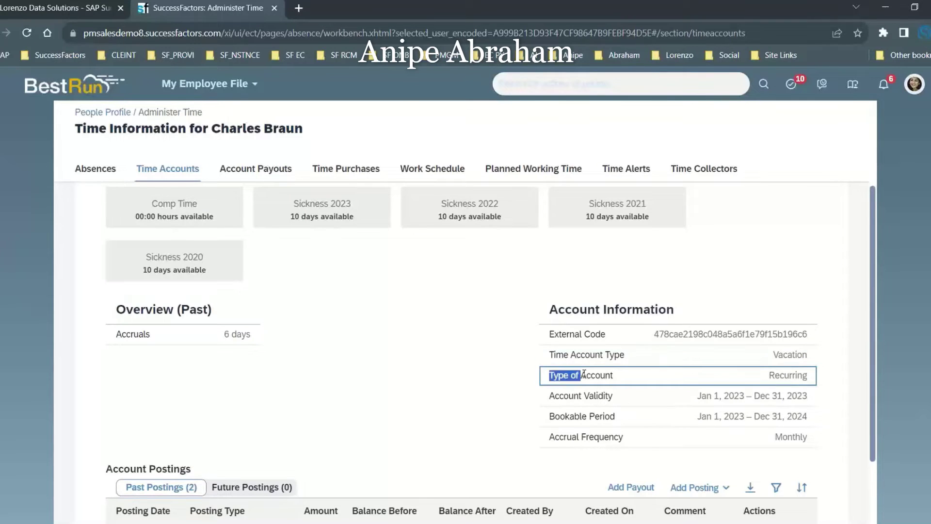
left_click(551, 395)
left_click_drag(698, 396, 752, 396)
left_click_drag(549, 416, 603, 417)
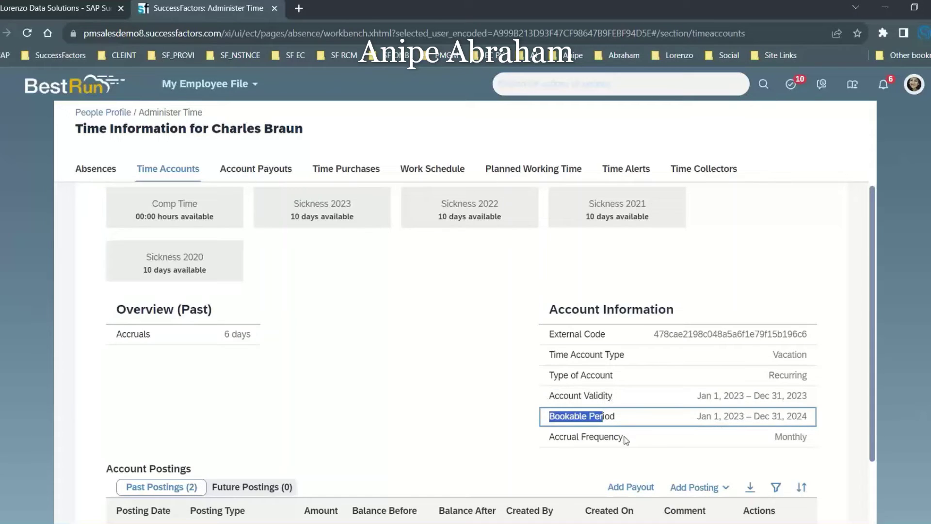
left_click_drag(550, 436, 623, 438)
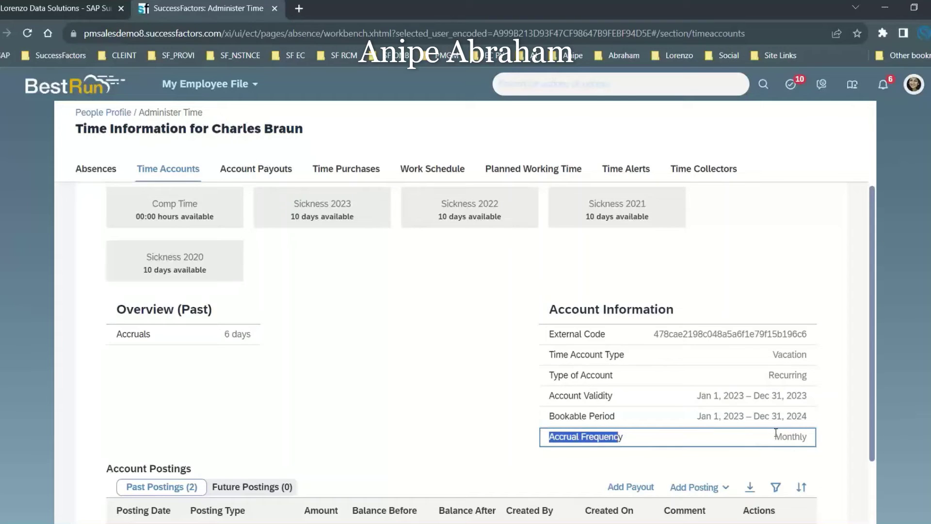
left_click_drag(775, 436, 793, 435)
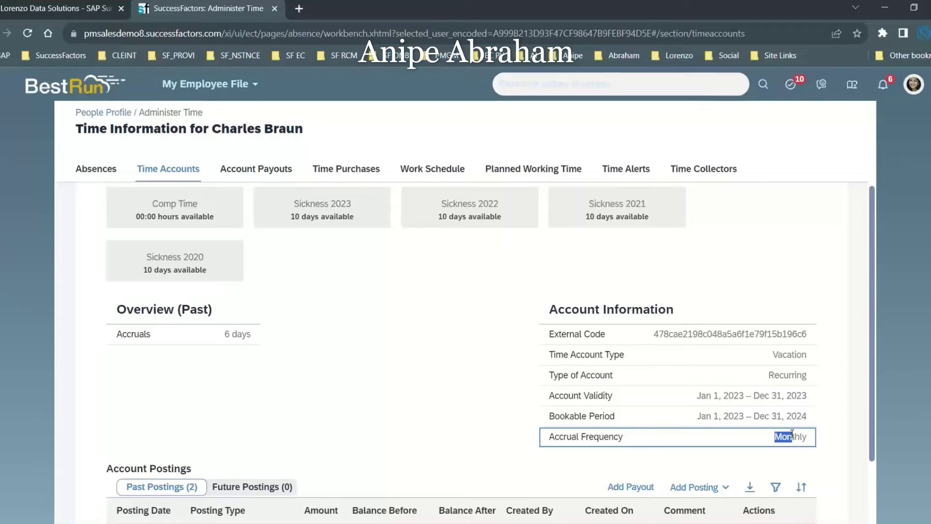
Check the future and past account postings of the Vacation 2023 account.
scroll(342, 351, "down", 2)
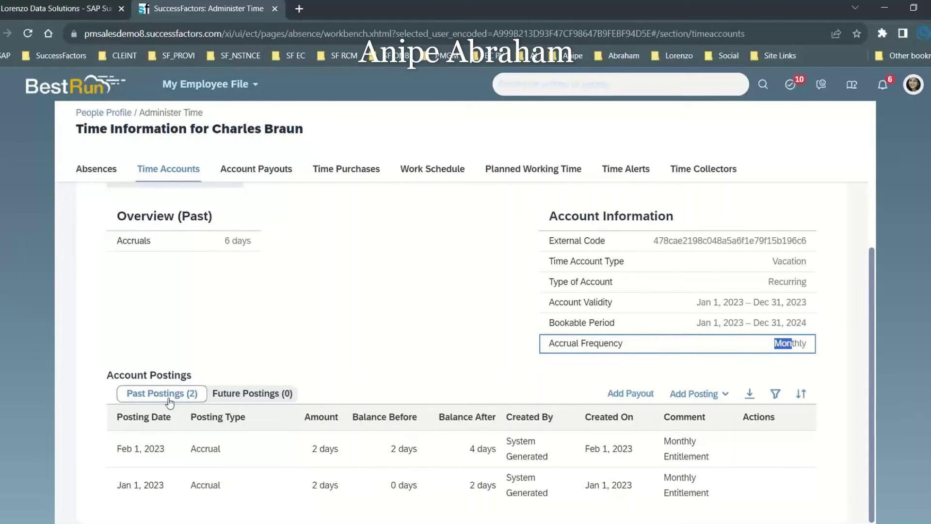
left_click(247, 397)
left_click(155, 436)
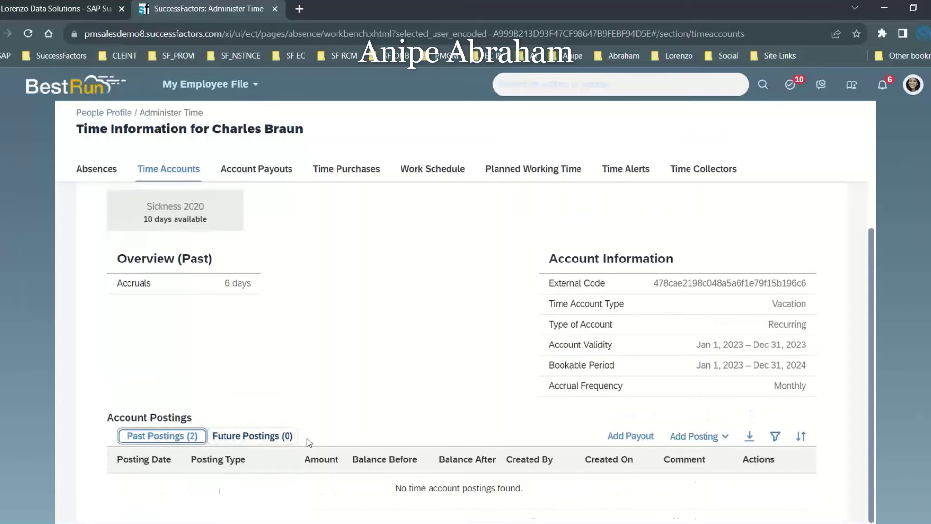
scroll(546, 397, "down", 1)
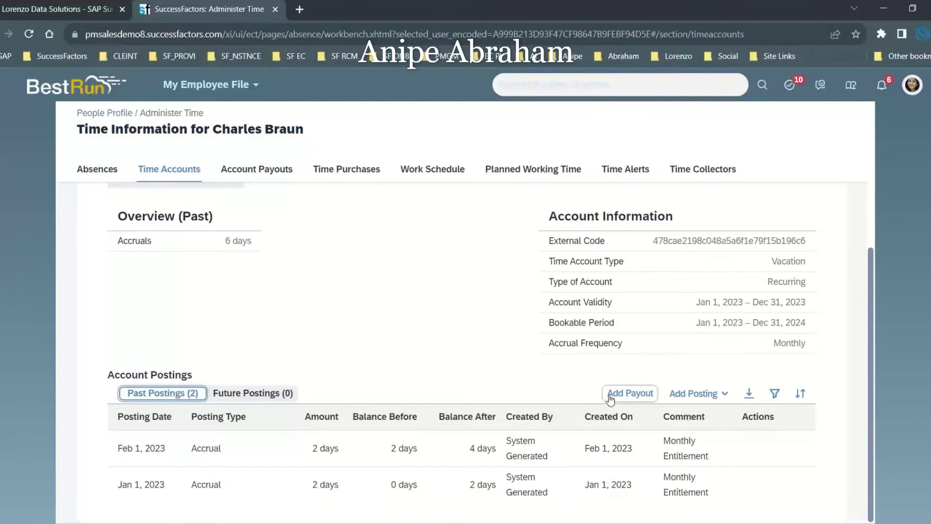
Examine the manual adjustment form for the Vacation 2023 account, including the amount in days, and close it without saving.
left_click(708, 398)
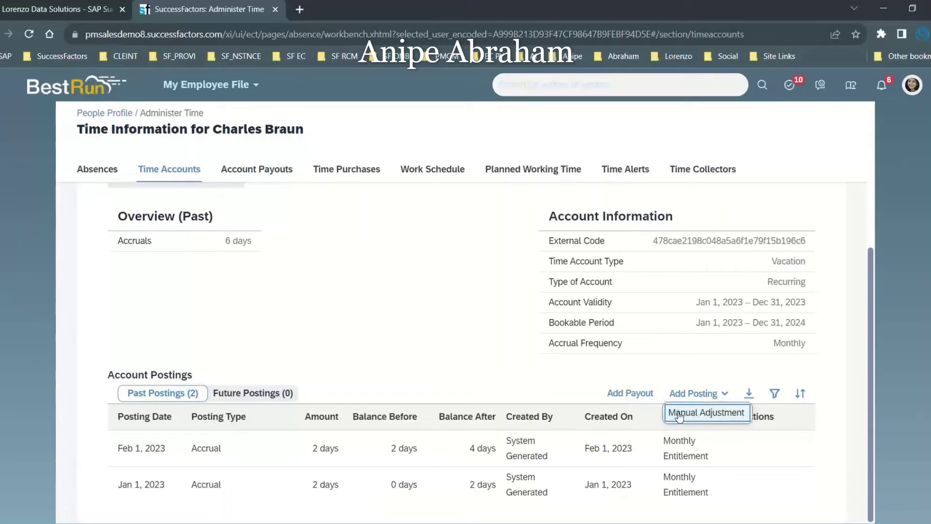
left_click(706, 413)
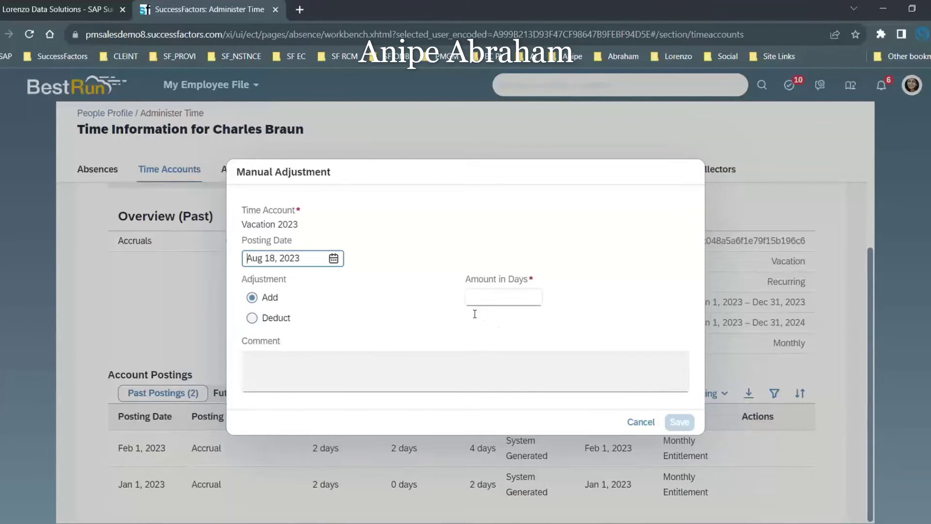
left_click(470, 295)
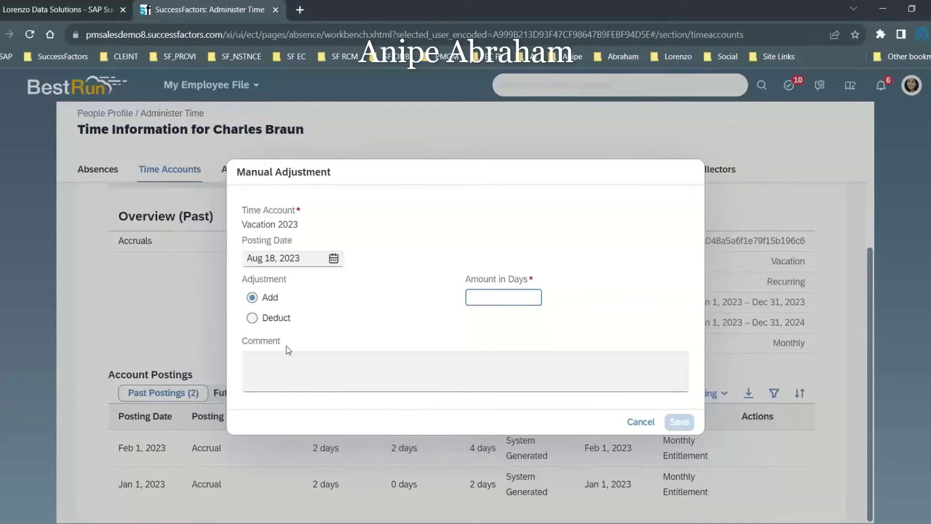
left_click(640, 421)
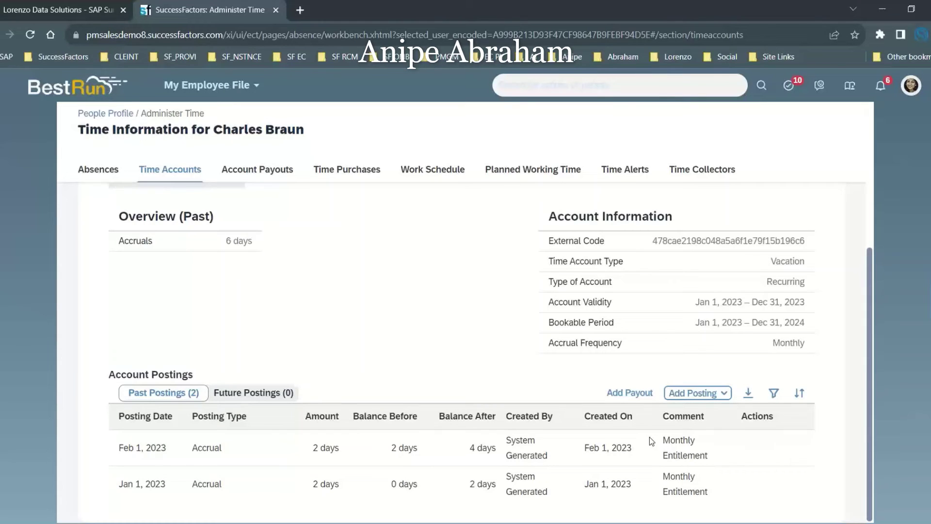
Open a payout request for Vacation 2023 and examine its total payout, rate per day and rate options.
left_click(627, 395)
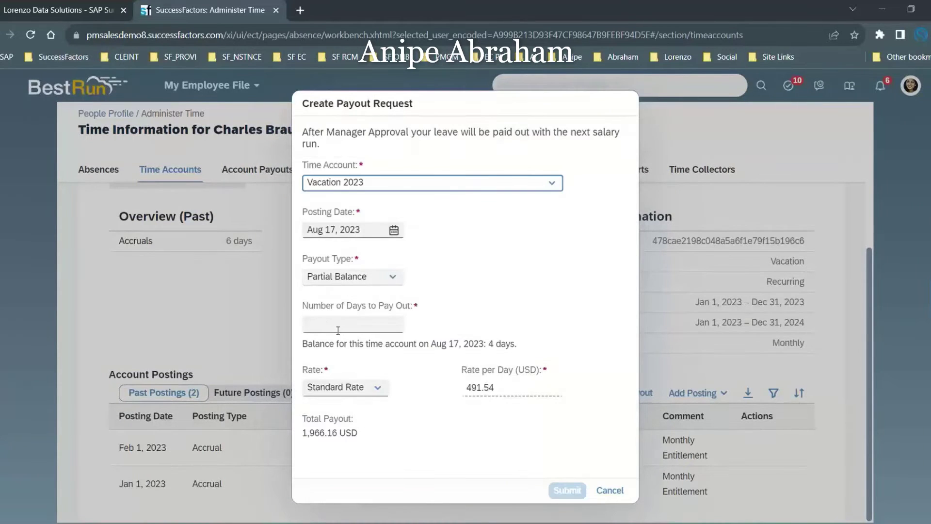
left_click_drag(302, 433, 486, 421)
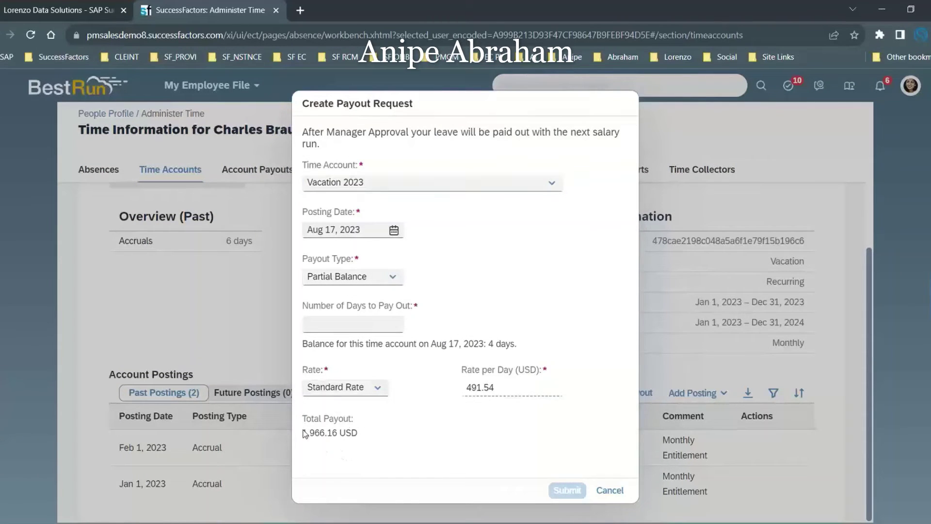
left_click_drag(467, 388, 481, 388)
left_click(480, 434)
left_click(350, 387)
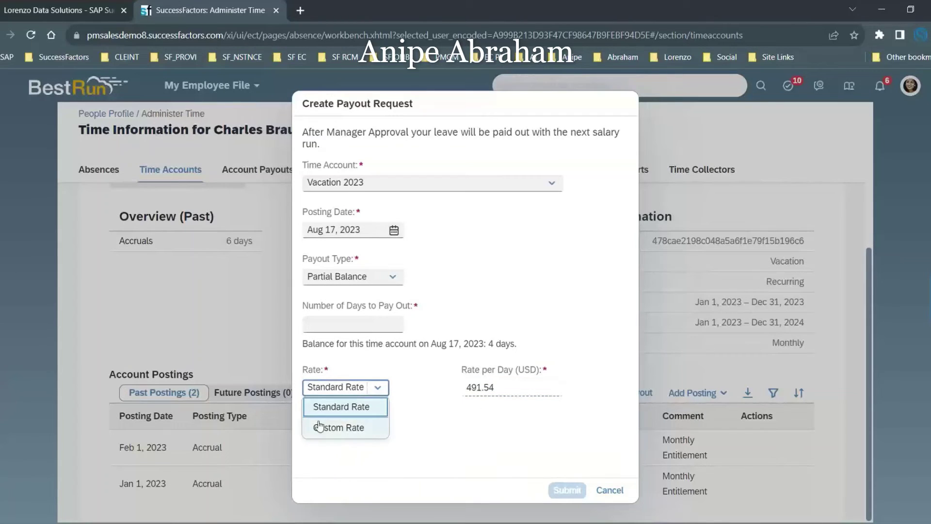
left_click(401, 417)
Check the payout request's number of days and payout type fields, and close the request without submitting it.
left_click(328, 321)
left_click(352, 279)
left_click(486, 260)
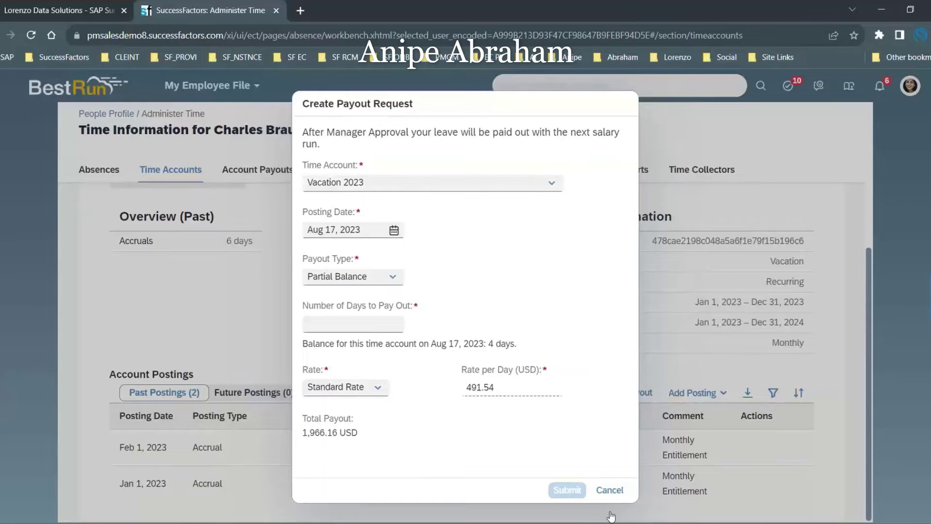
left_click(608, 489)
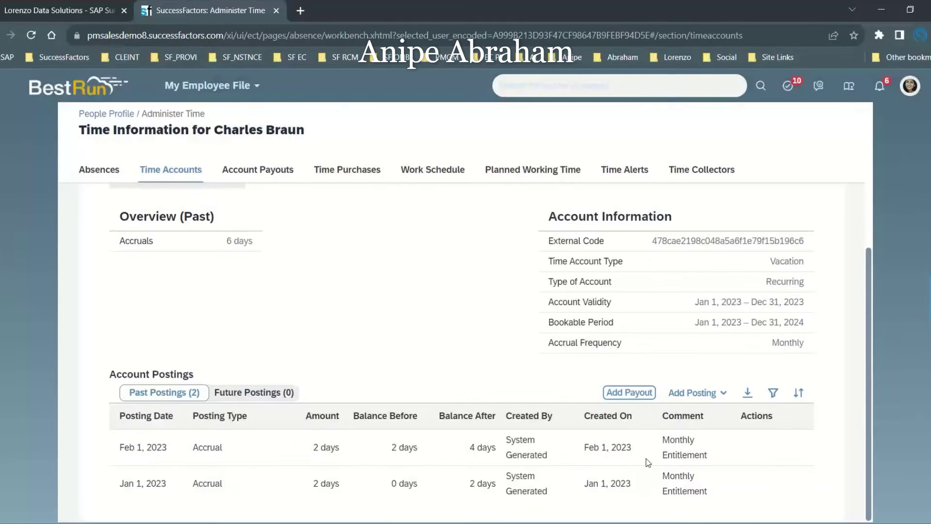
Review the employee's account payouts, time purchases, work schedule, planned working time and time collectors.
scroll(646, 458, "up", 5)
left_click(263, 182)
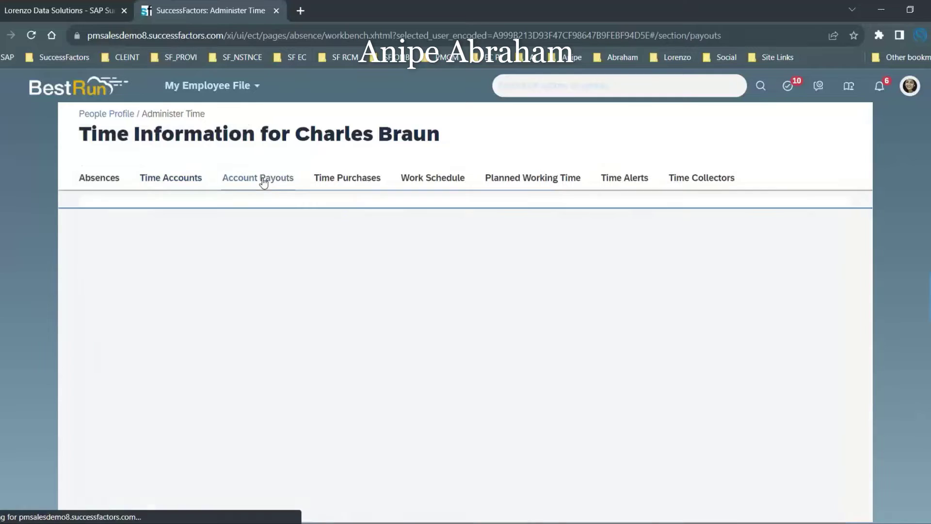
left_click(361, 183)
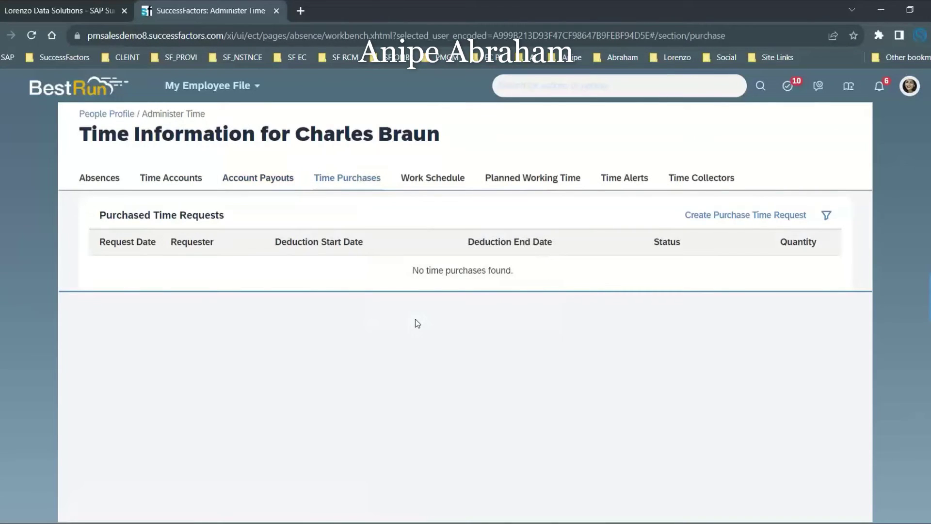
left_click(431, 176)
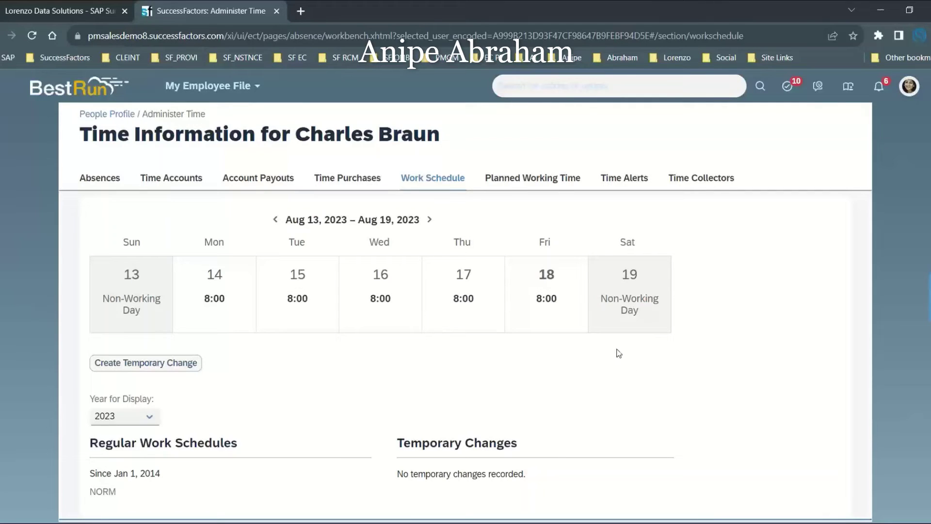
left_click(523, 183)
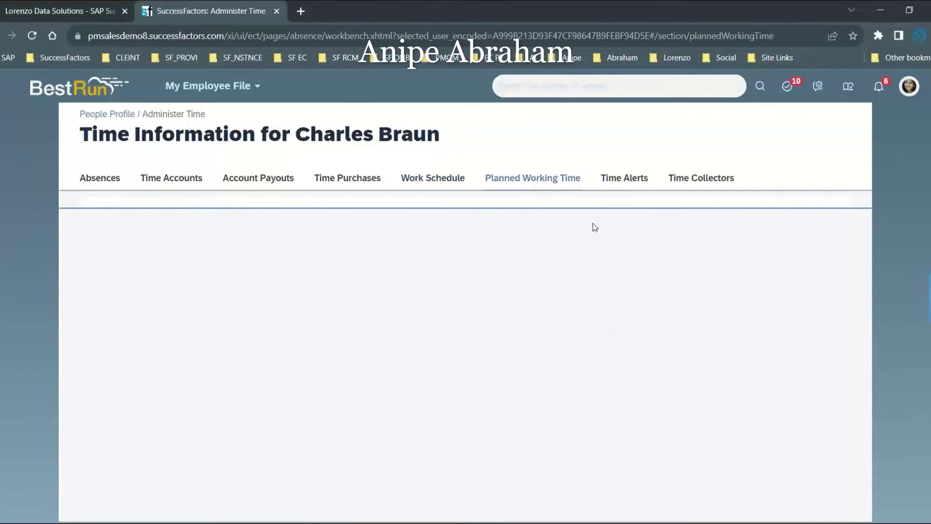
left_click(697, 178)
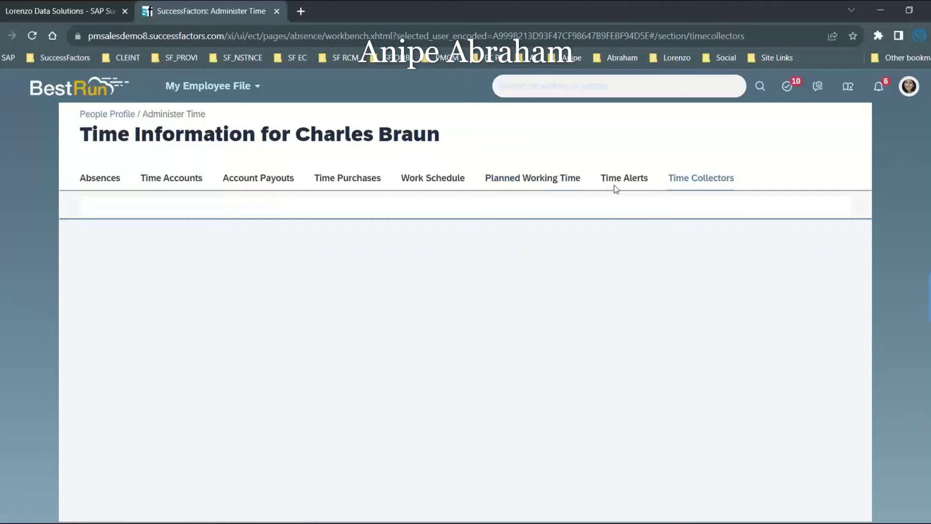
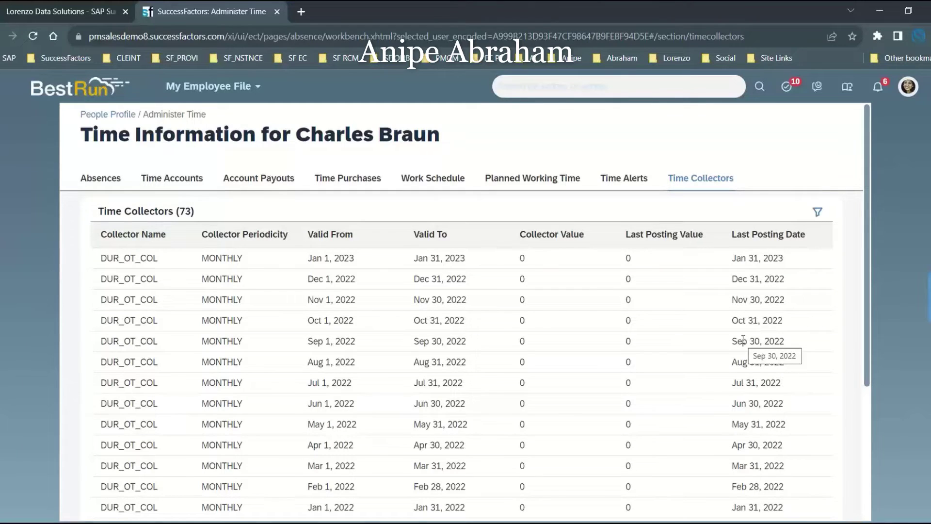
Revisit the employee's absences and time accounts, and look through the remaining time sections up to the time collectors.
left_click(91, 180)
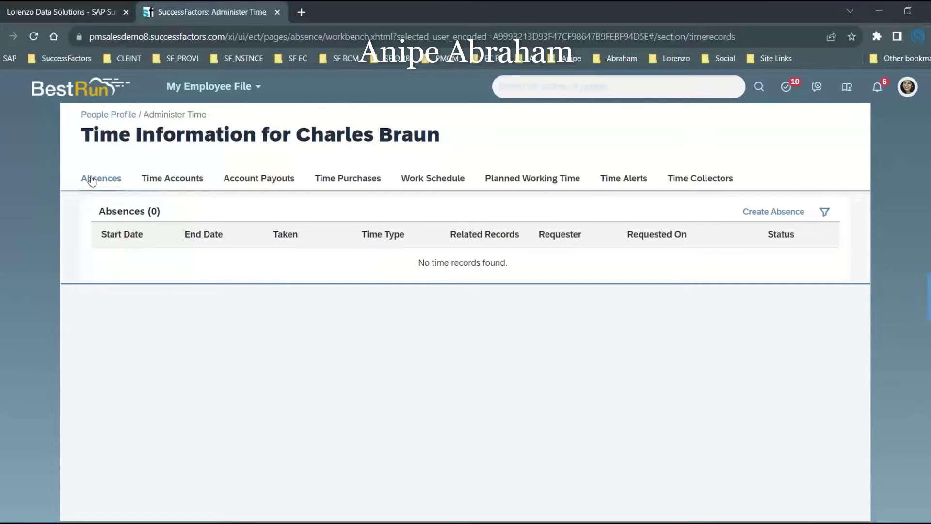
left_click(164, 182)
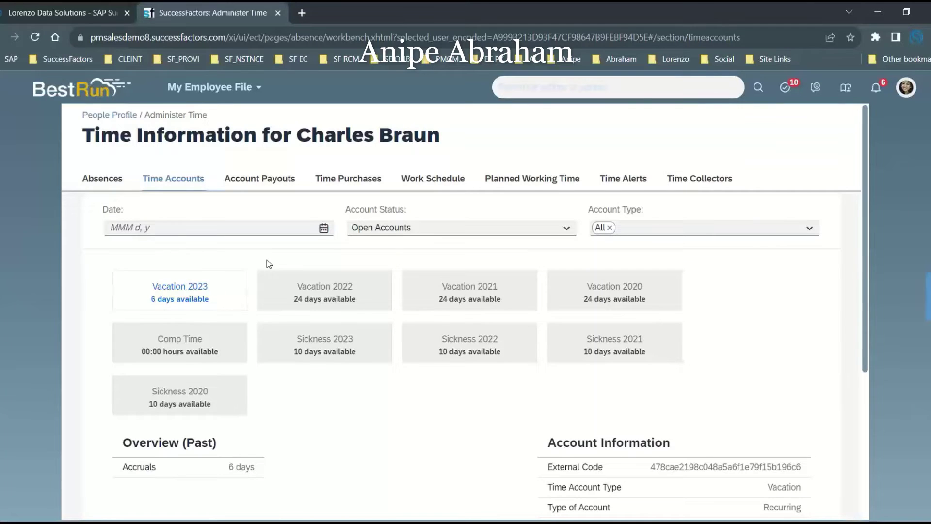
left_click(352, 179)
left_click(431, 183)
left_click(505, 183)
left_click(620, 183)
left_click(672, 183)
Look back through the sections from planned working time to absences, and return to the employee's People Profile.
left_click(518, 184)
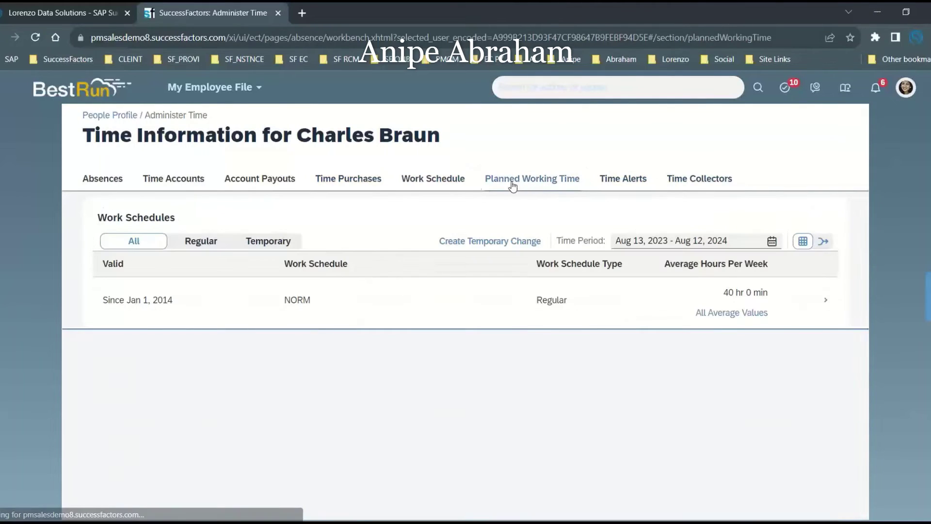
left_click(439, 188)
left_click(340, 183)
left_click(271, 181)
left_click(182, 188)
left_click(114, 176)
double_click(121, 120)
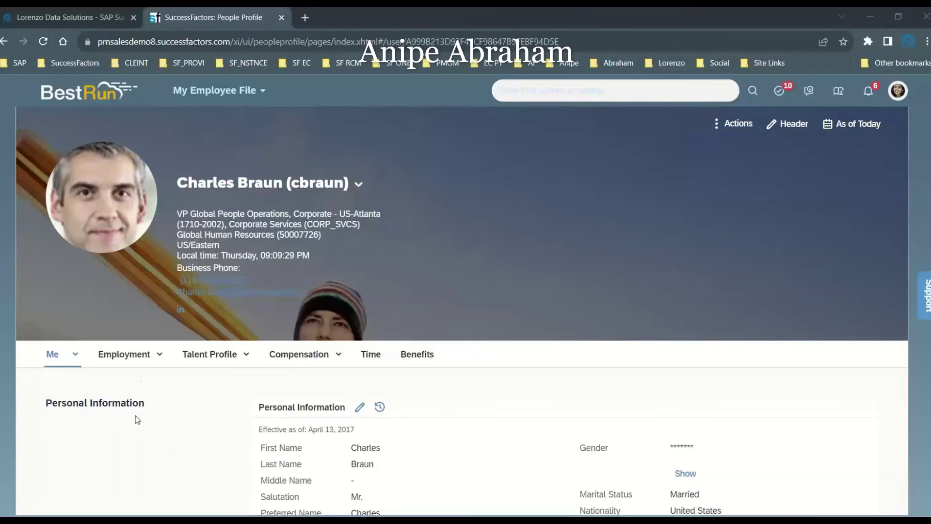
Open the employee's employment details and expand the Job Information to find its Time Information section.
left_click(130, 360)
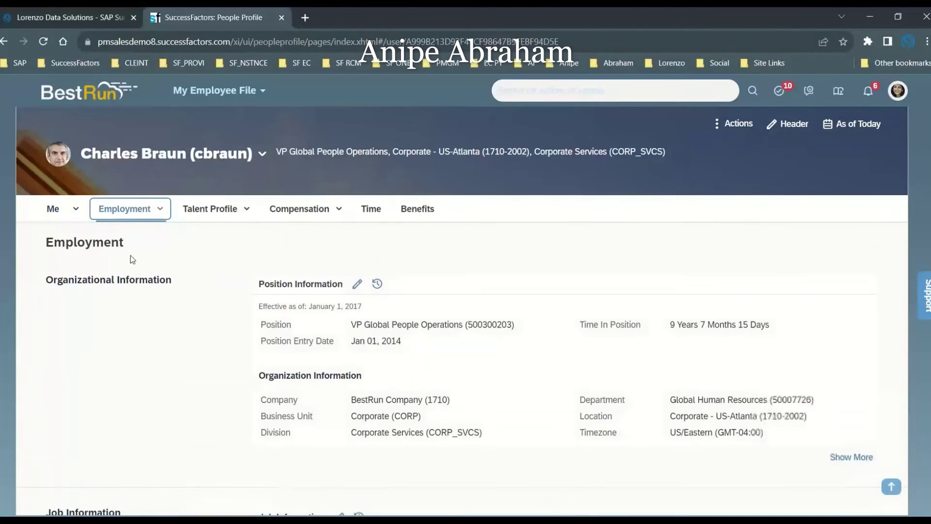
scroll(510, 377, "down", 3)
scroll(508, 377, "down", 4)
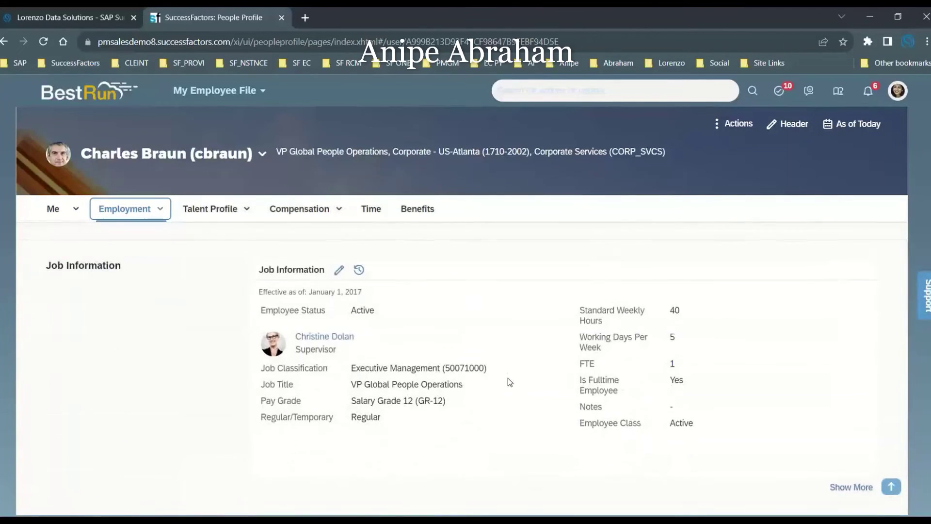
scroll(556, 394, "up", 2)
scroll(679, 436, "up", 2)
scroll(705, 460, "down", 2)
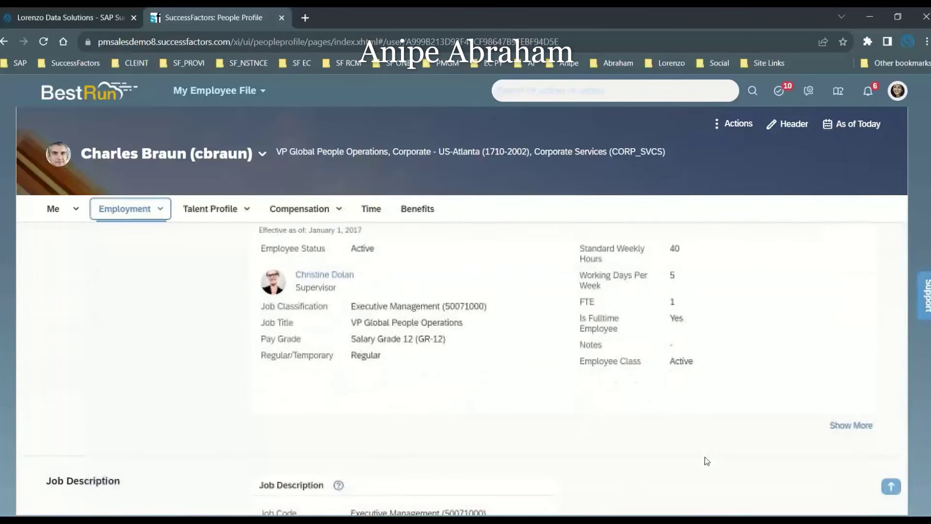
scroll(727, 470, "down", 1)
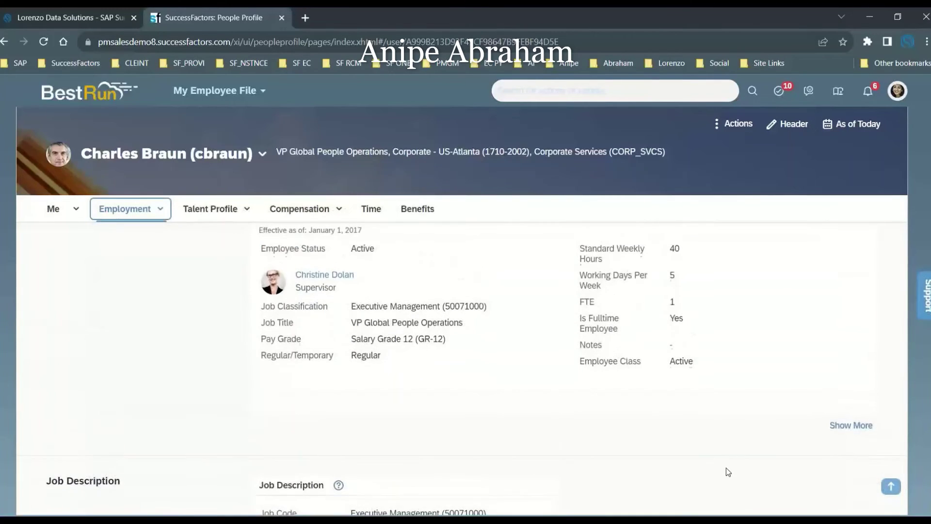
scroll(594, 425, "down", 10)
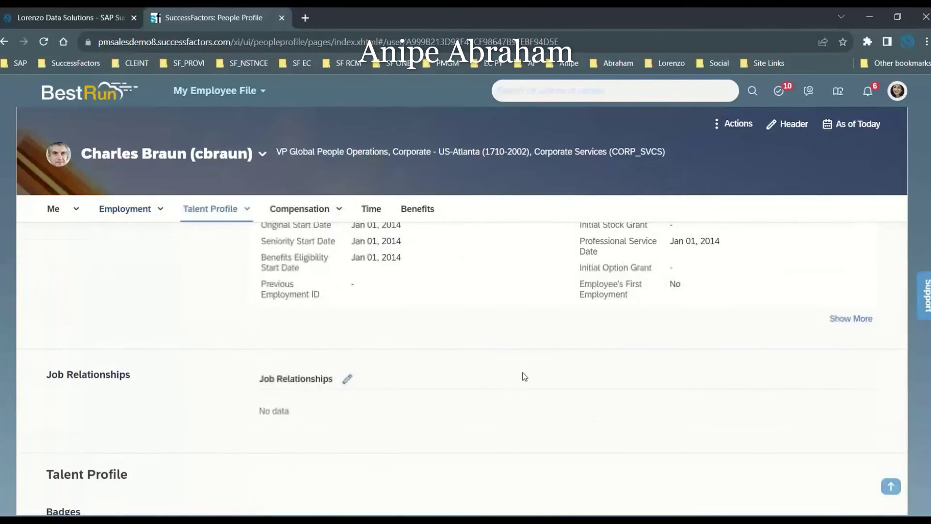
scroll(524, 388, "down", 4)
scroll(524, 388, "down", 3)
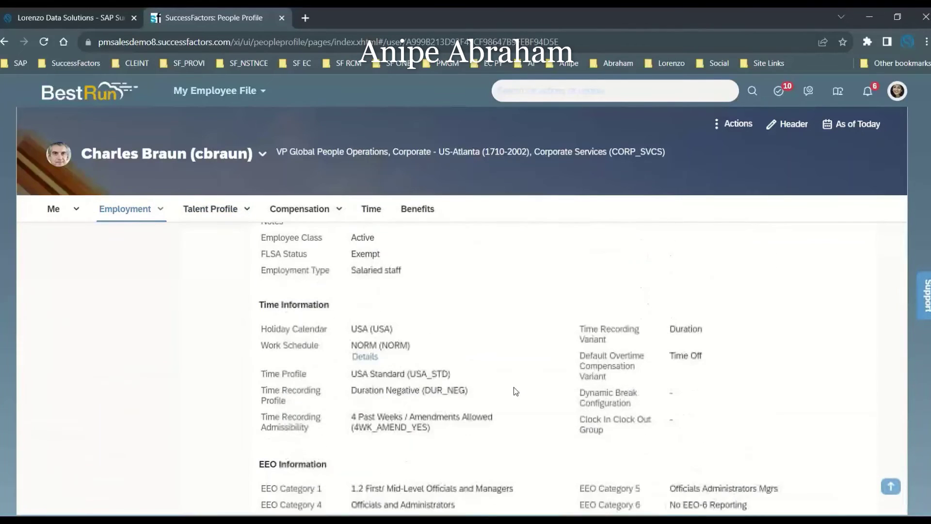
Examine the Time Information section, focusing on the holiday calendar, work schedule and time profile.
left_click_drag(264, 304, 301, 304)
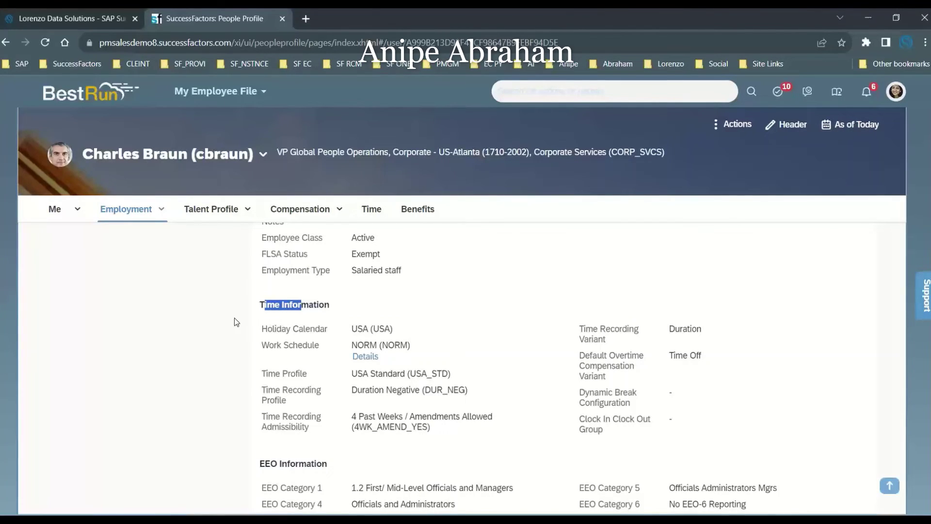
left_click_drag(268, 329, 311, 331)
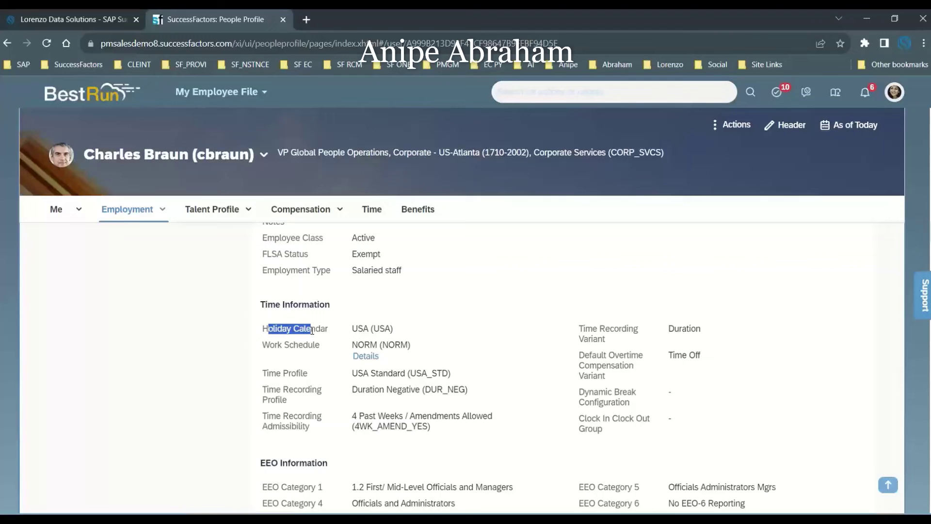
left_click_drag(271, 345, 329, 345)
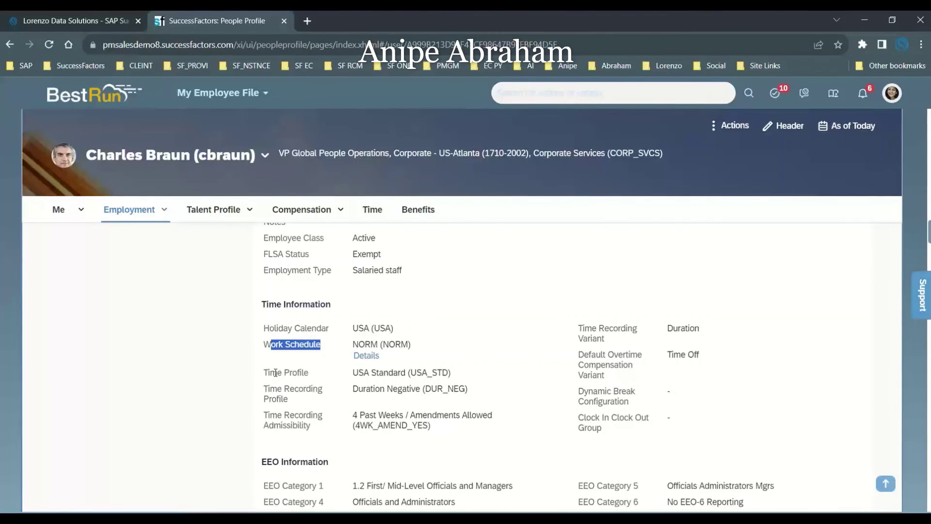
left_click_drag(270, 372, 312, 377)
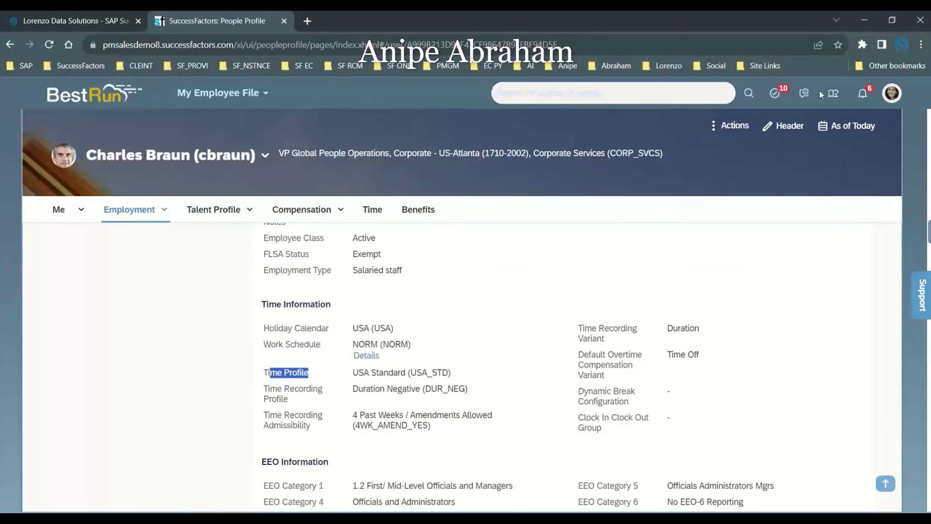